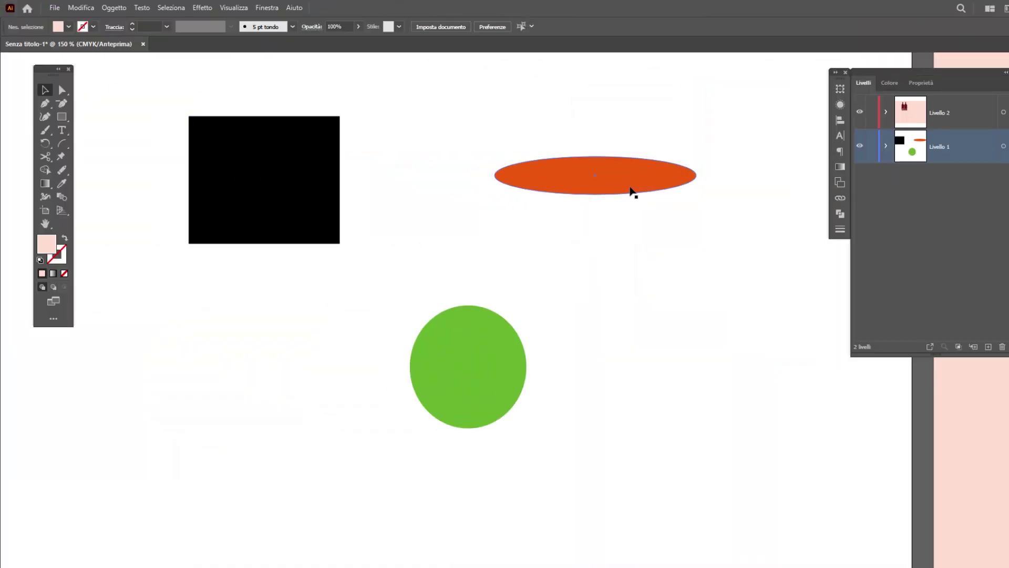
Marquee-select the square, ellipse and circle, then show the Align panel from Finestra > Allinea
{"action": "left_click_drag", "start_coordinate": [192, 86], "coordinate": [672, 435]}
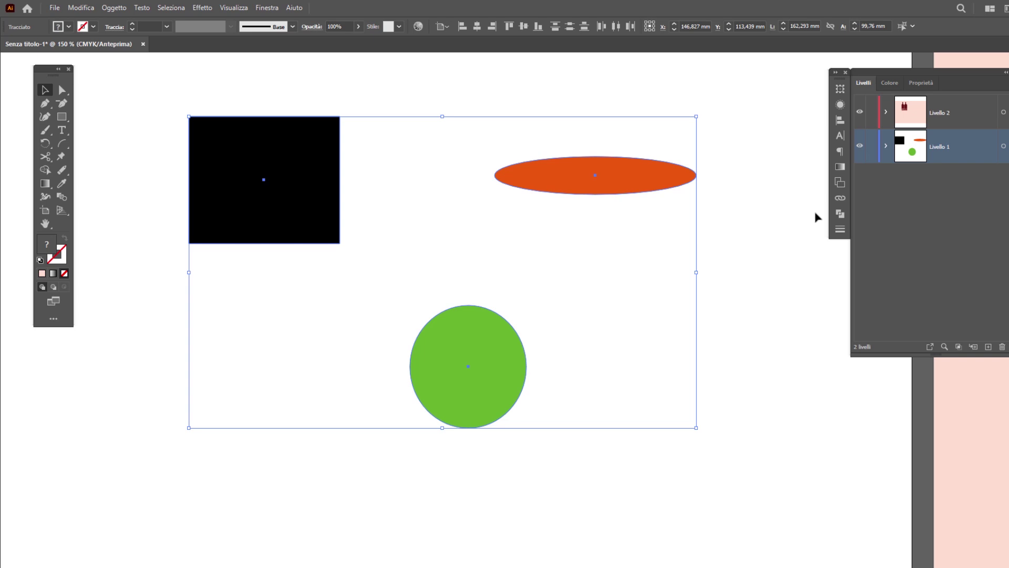
{"action": "left_click", "coordinate": [840, 120]}
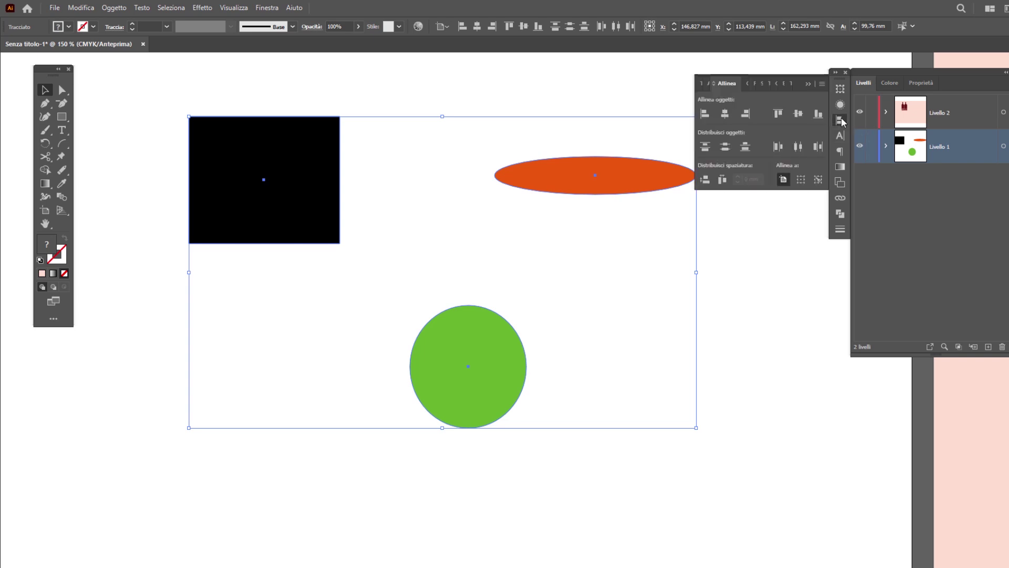
{"action": "left_click", "coordinate": [840, 120]}
{"action": "left_click", "coordinate": [267, 8]}
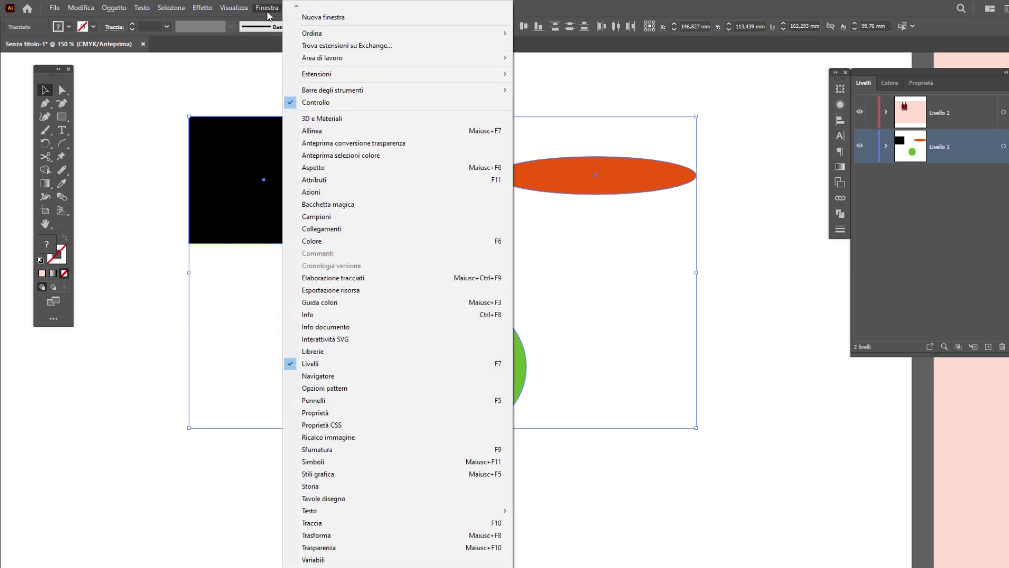
{"action": "left_click", "coordinate": [336, 388]}
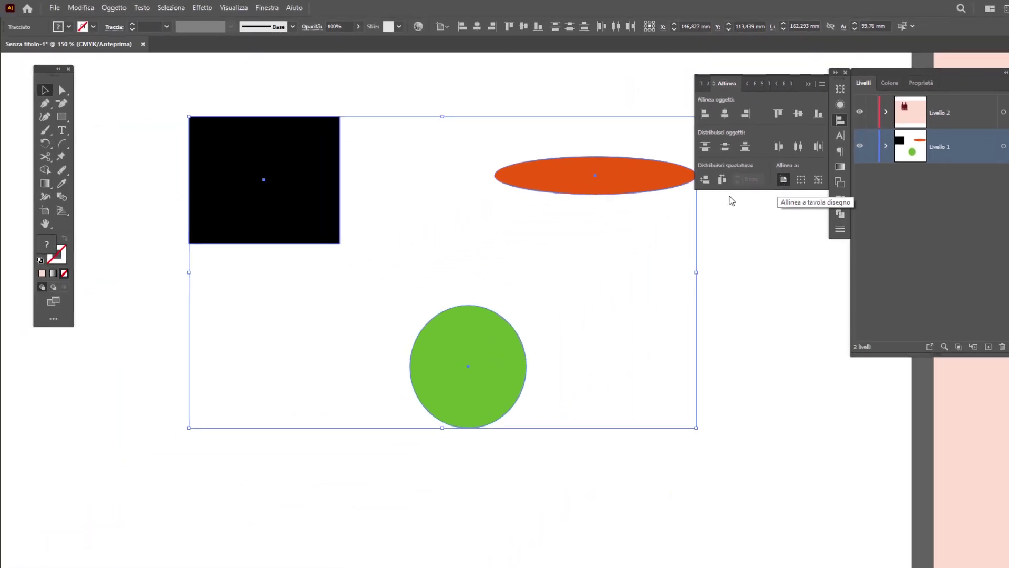
{"action": "scroll", "coordinate": [436, 314], "scroll_direction": "down", "scroll_amount": 2, "text": "alt"}
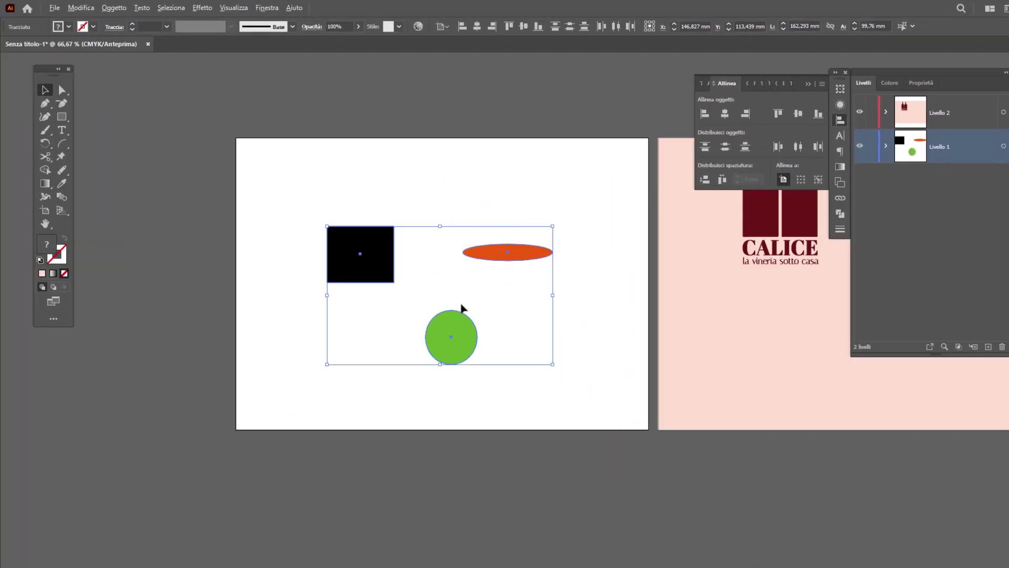
{"action": "scroll", "coordinate": [462, 308], "scroll_direction": "up", "scroll_amount": 2, "text": "alt"}
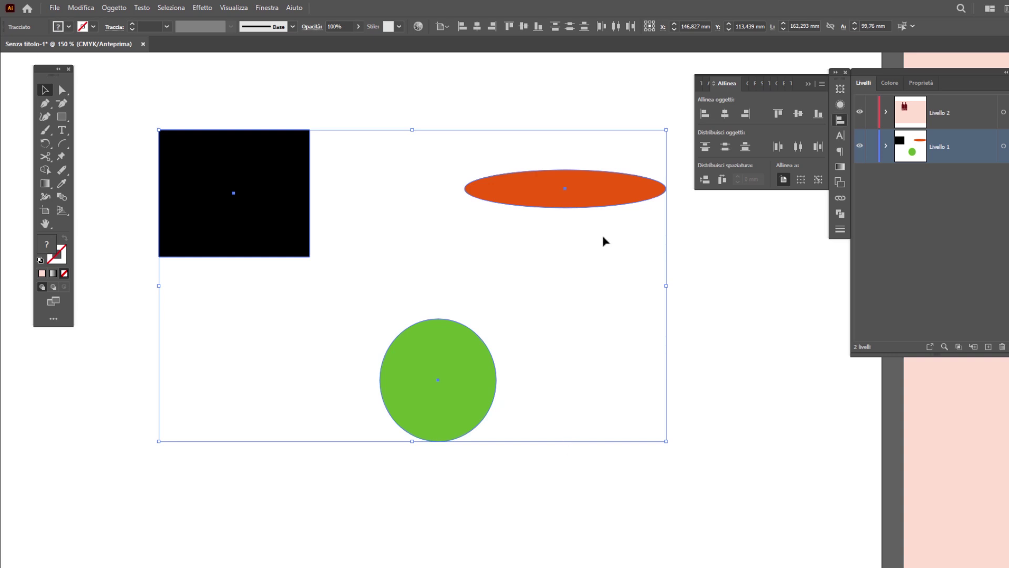
With the black square as key object, apply Horizontal Align Center to the three shapes
{"action": "left_click", "coordinate": [280, 197]}
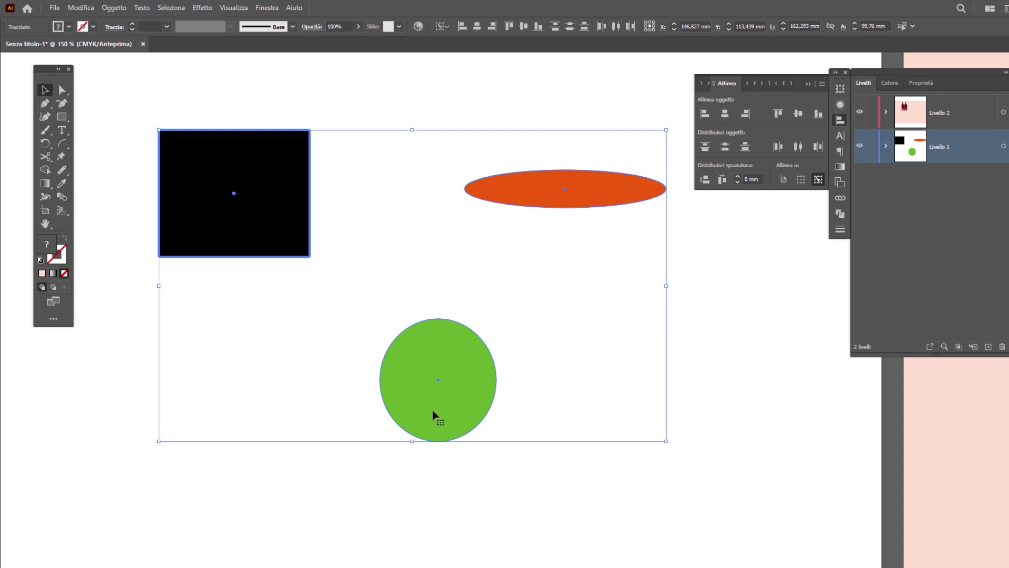
{"action": "left_click", "coordinate": [723, 115]}
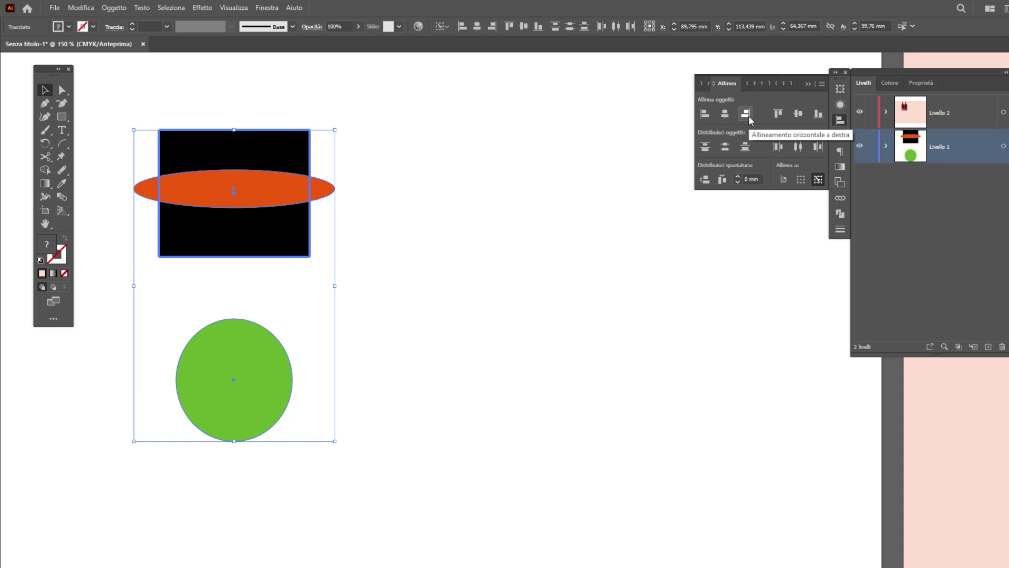
Try right and left alignment to the square, then restore the original scattered layout
{"action": "left_click", "coordinate": [745, 114]}
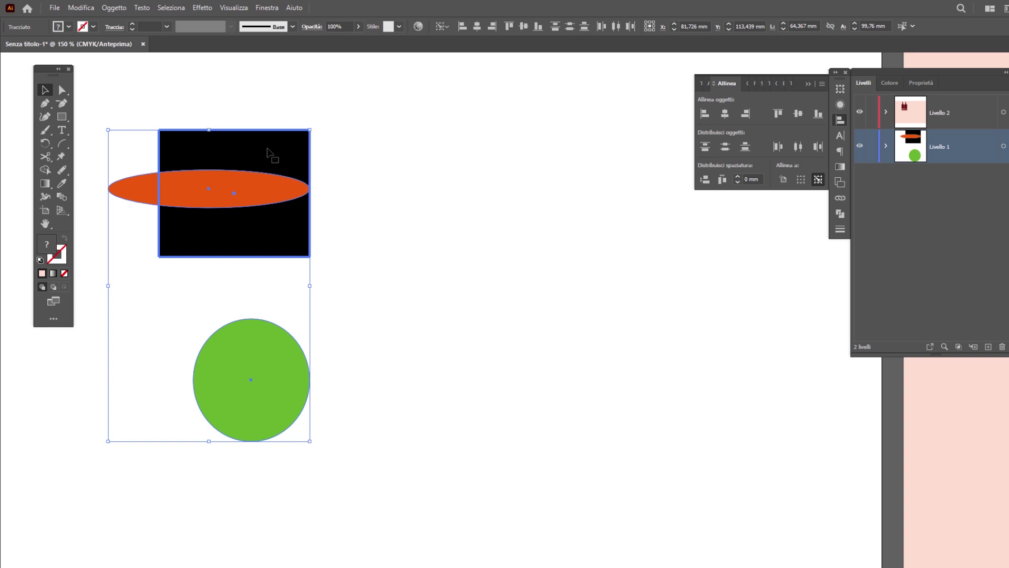
{"action": "left_click", "coordinate": [703, 115]}
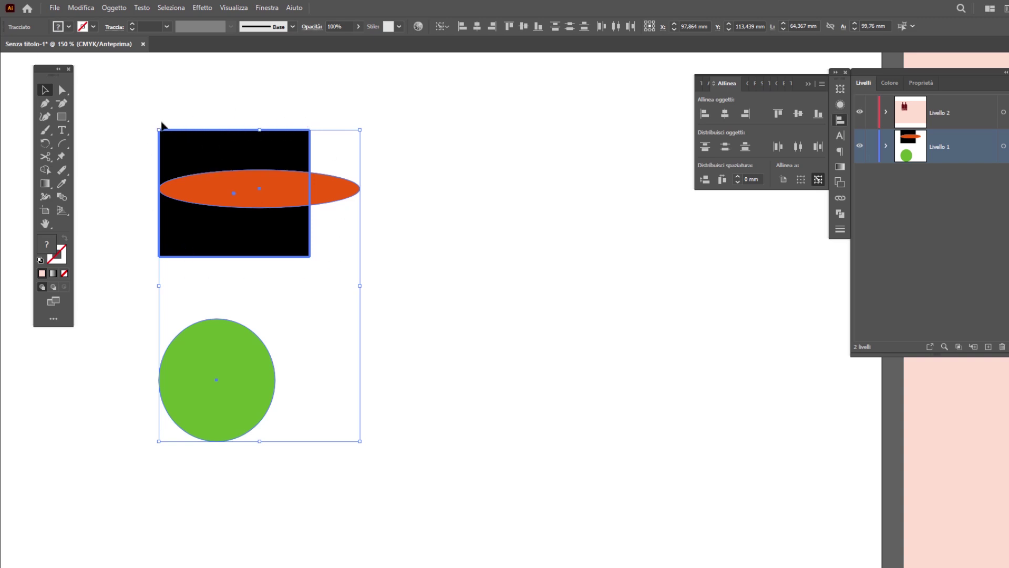
{"action": "scroll", "coordinate": [142, 184], "scroll_direction": "up", "scroll_amount": 2}
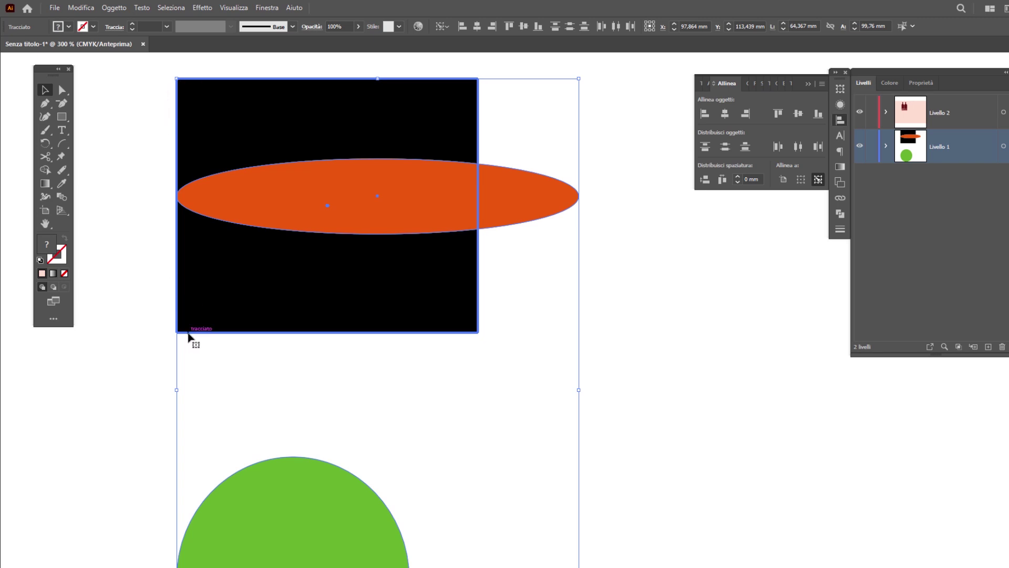
{"action": "scroll", "coordinate": [148, 307], "scroll_direction": "down", "scroll_amount": 2}
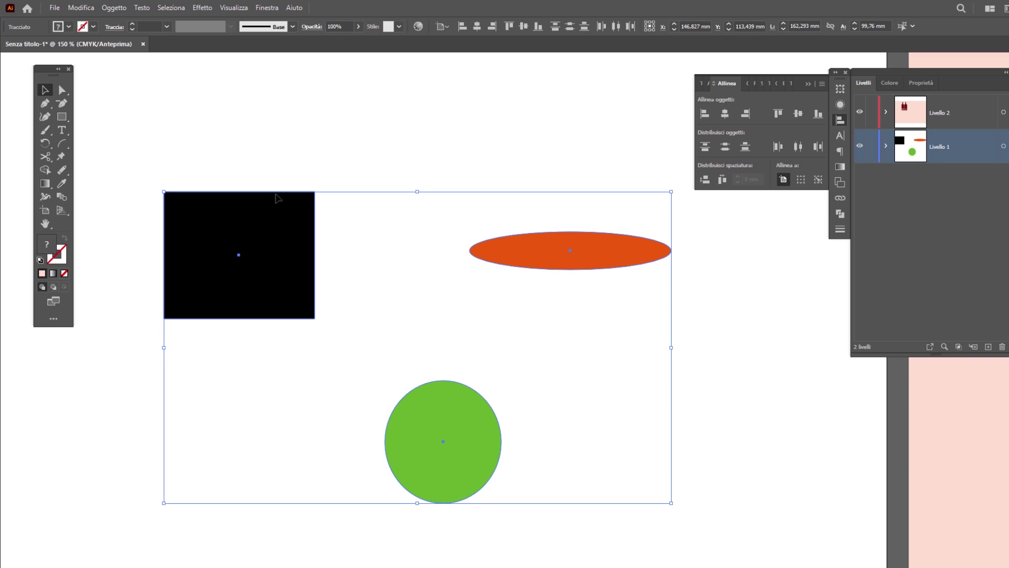
{"action": "left_click", "coordinate": [469, 441]}
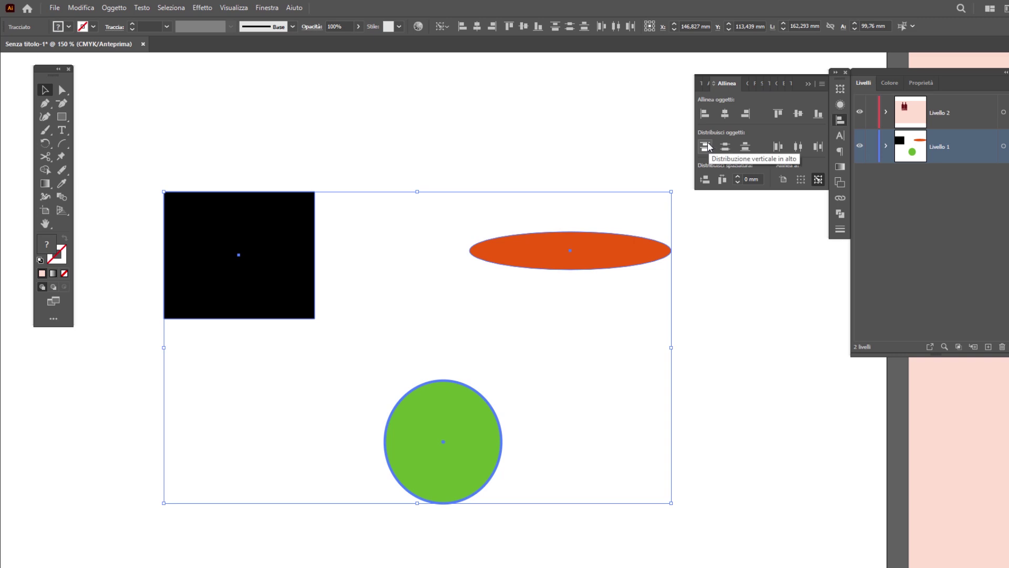
{"action": "left_click", "coordinate": [725, 147]}
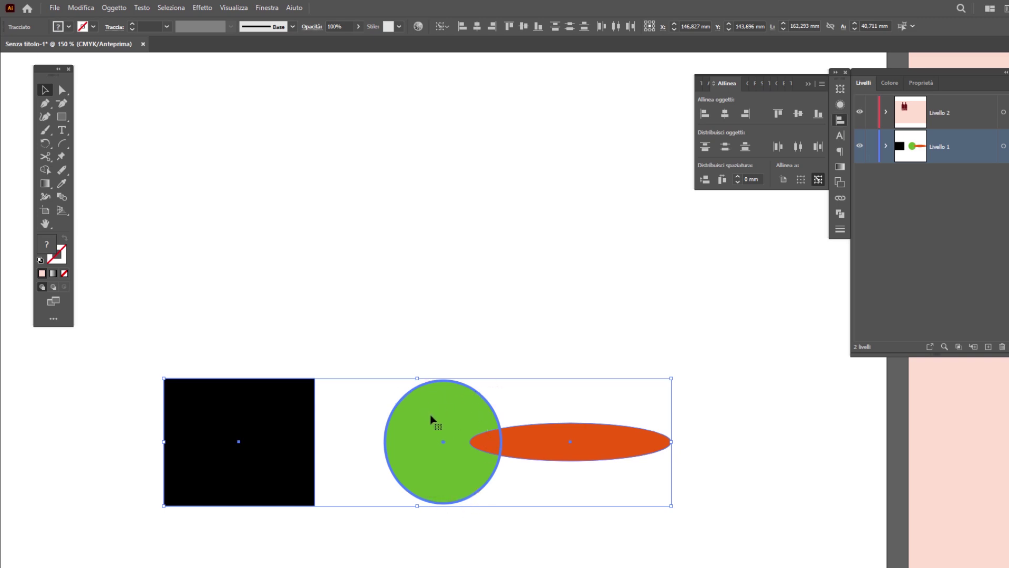
{"action": "key", "text": "ctrl+z"}
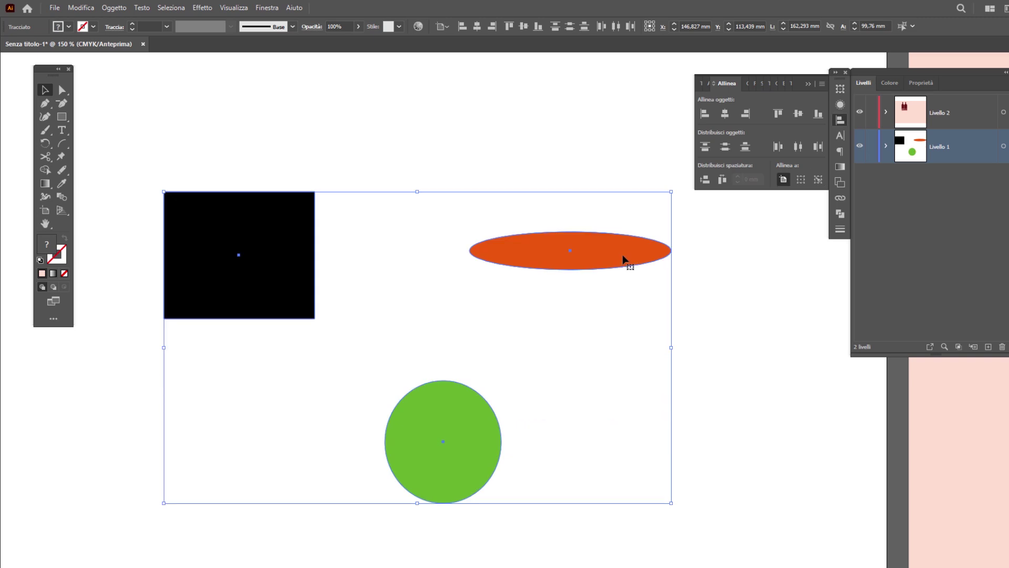
Bottom-align the square and circle to the orange ellipse as key object, then undo it
{"action": "left_click", "coordinate": [623, 253]}
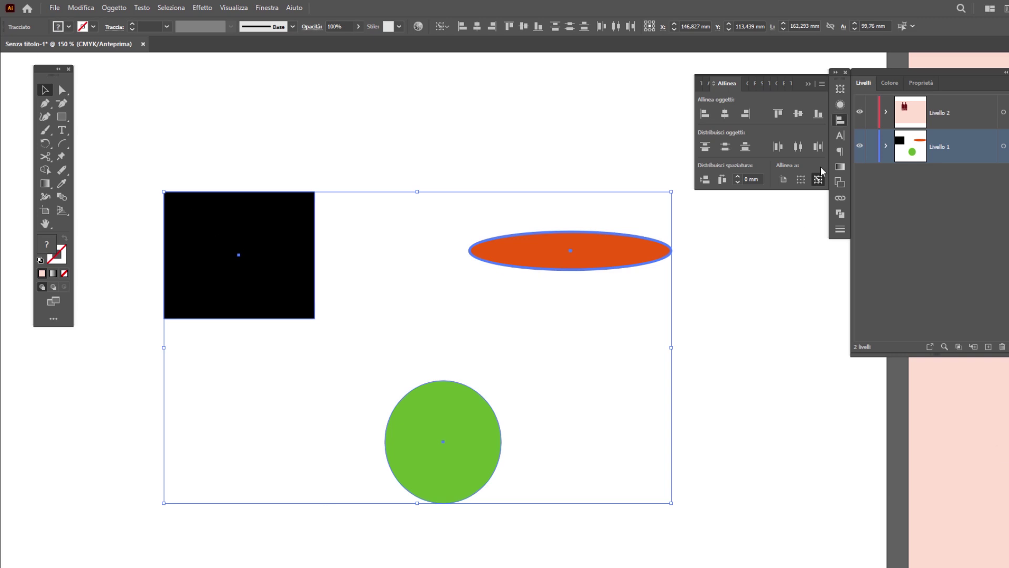
{"action": "left_click", "coordinate": [818, 113]}
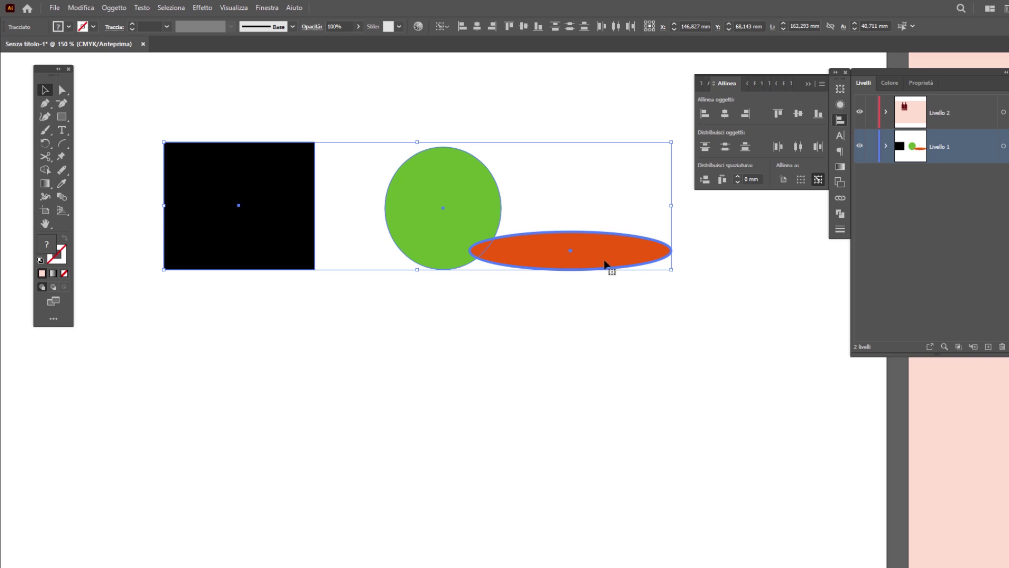
{"action": "key", "text": "ctrl+z"}
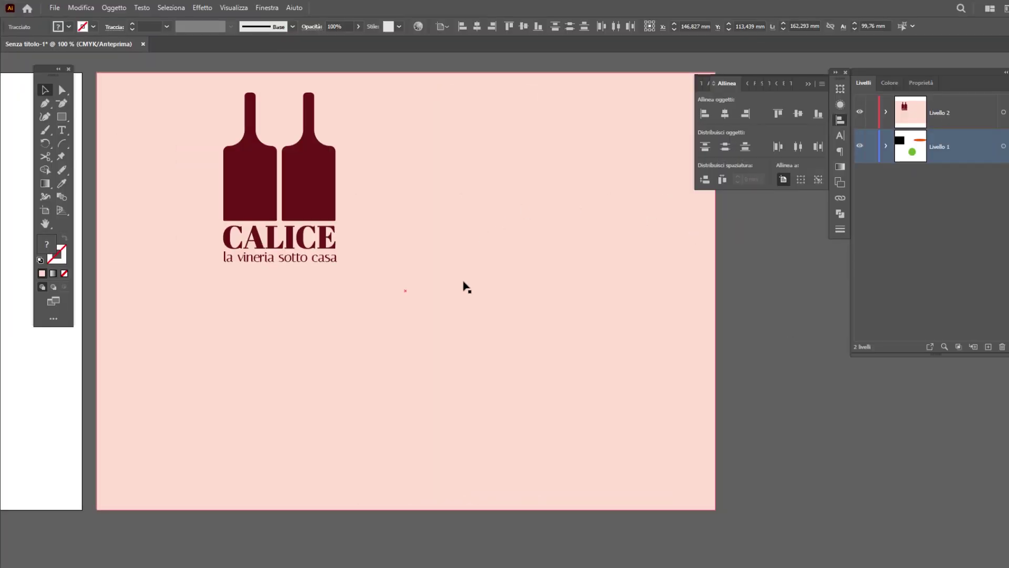
Marquee-select the CALICE logo together with its pink background rectangle
{"action": "left_click", "coordinate": [303, 201]}
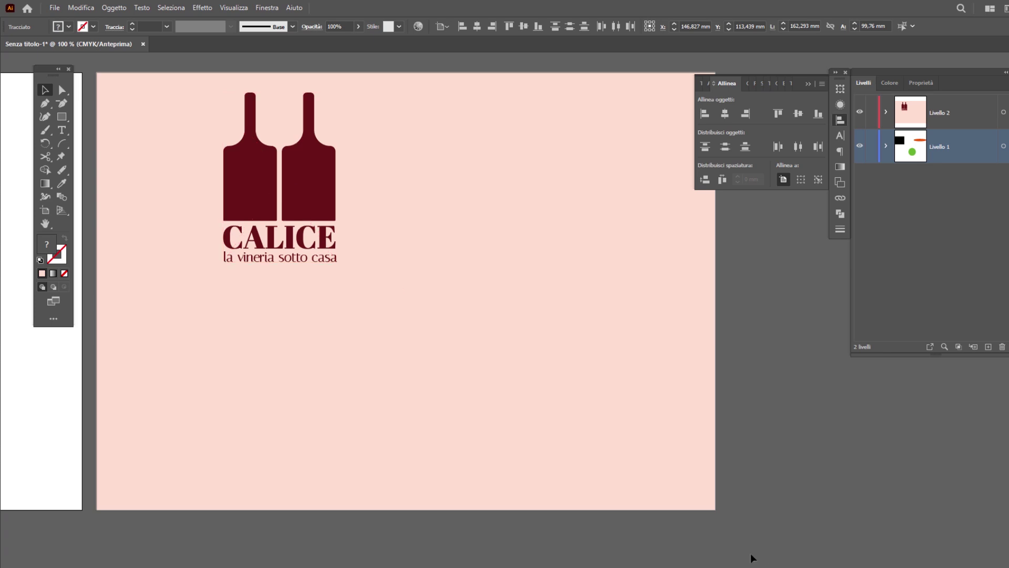
{"action": "left_click", "coordinate": [684, 503]}
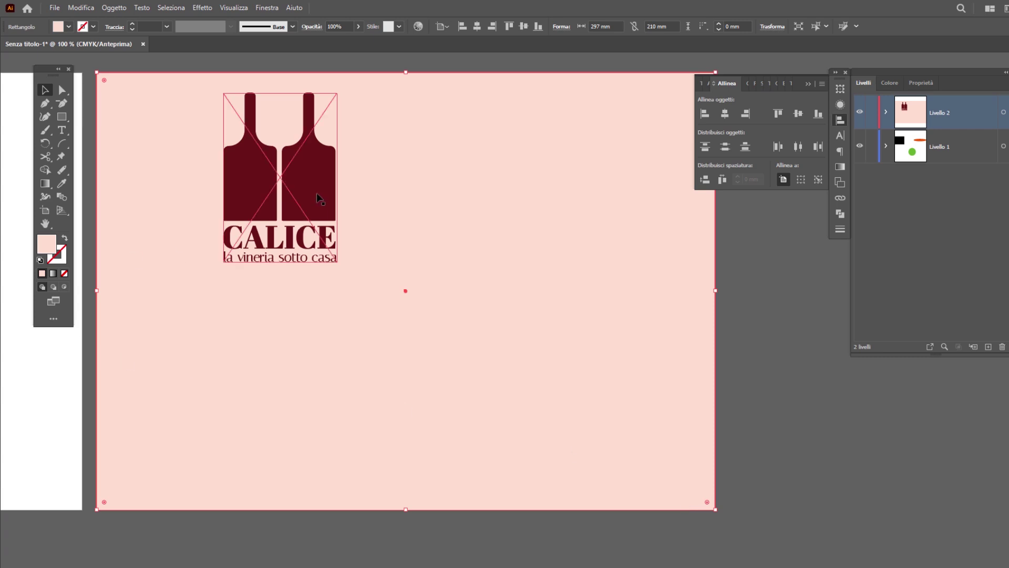
{"action": "key", "text": "ctrl+2"}
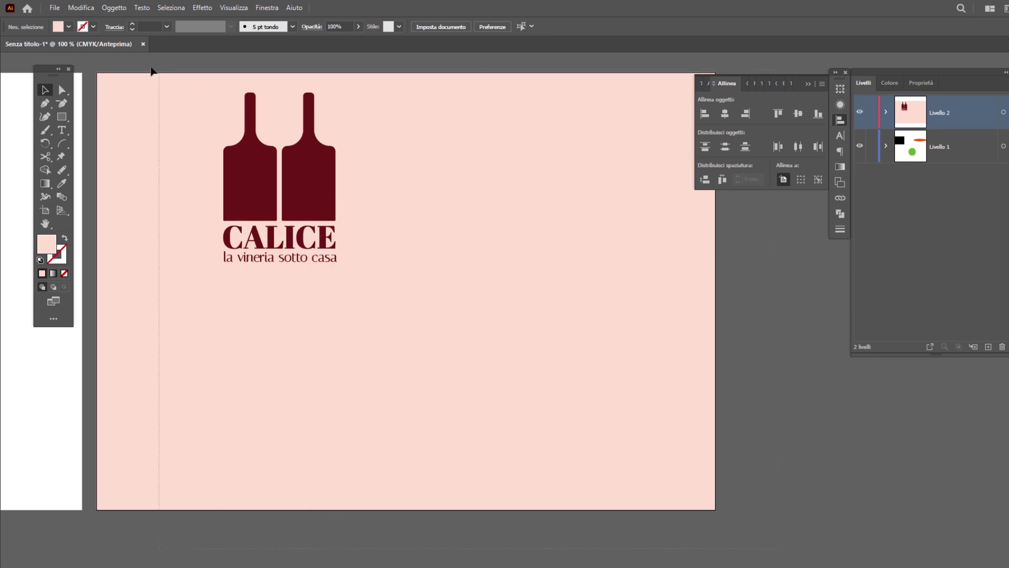
{"action": "scroll", "coordinate": [117, 58], "scroll_direction": "up", "scroll_amount": 1}
{"action": "scroll", "coordinate": [106, 134], "scroll_direction": "up", "scroll_amount": 2}
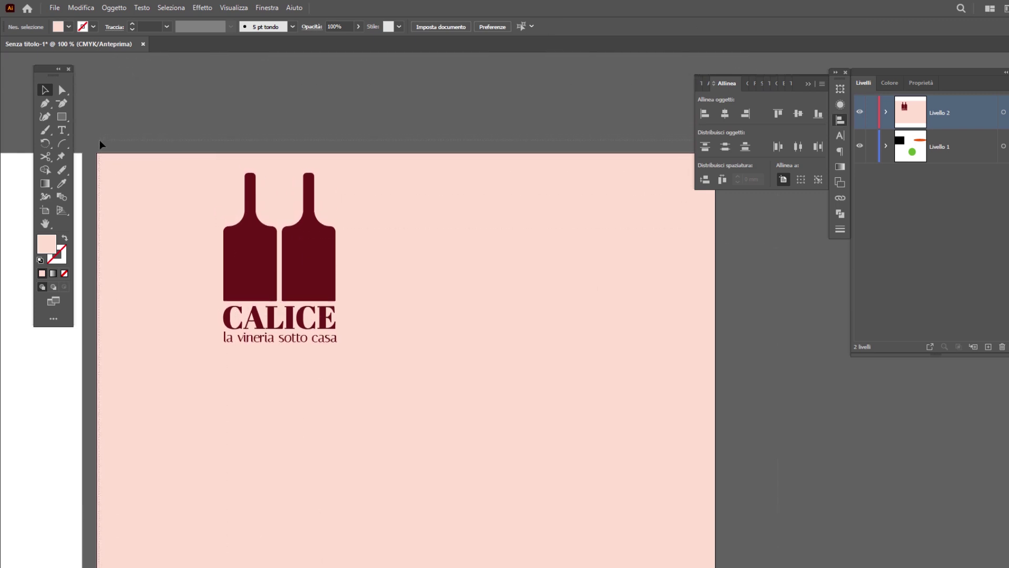
{"action": "left_click_drag", "start_coordinate": [100, 139], "coordinate": [439, 277]}
{"action": "scroll", "coordinate": [440, 278], "scroll_direction": "down", "scroll_amount": 2}
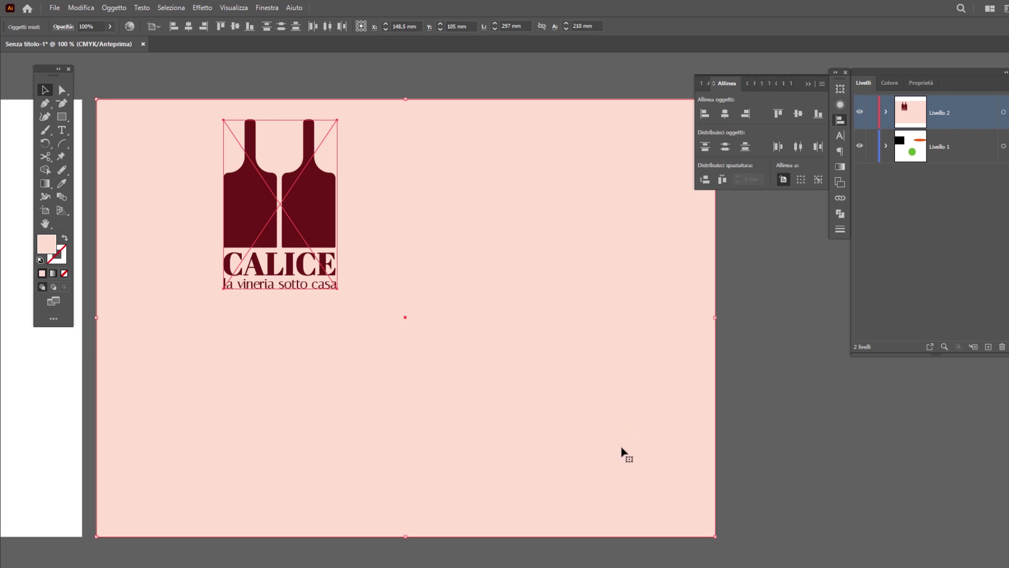
Using the pink background as key object, apply Horizontal and Vertical Align Center to the logo
{"action": "left_click", "coordinate": [644, 482]}
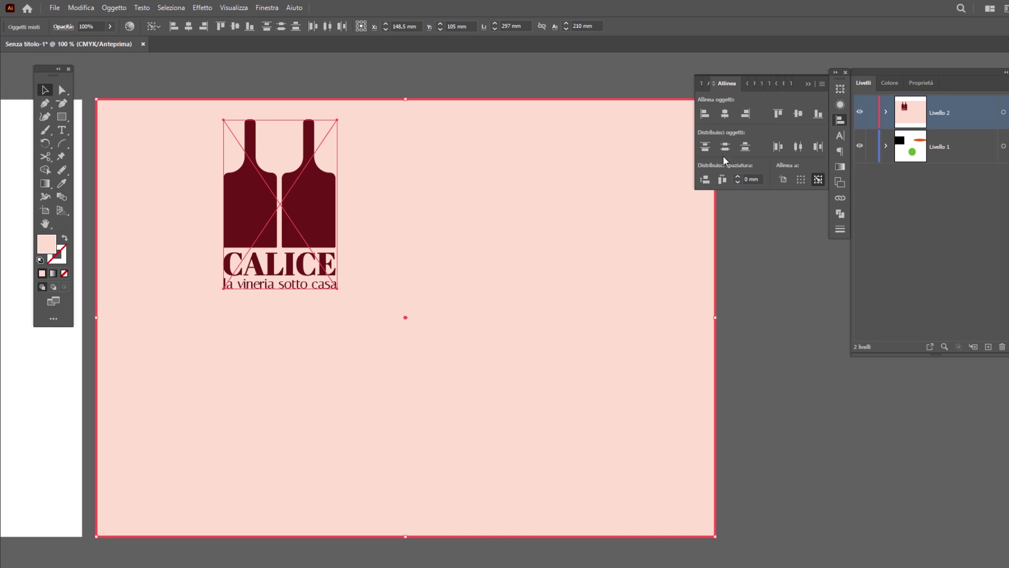
{"action": "left_click", "coordinate": [726, 115]}
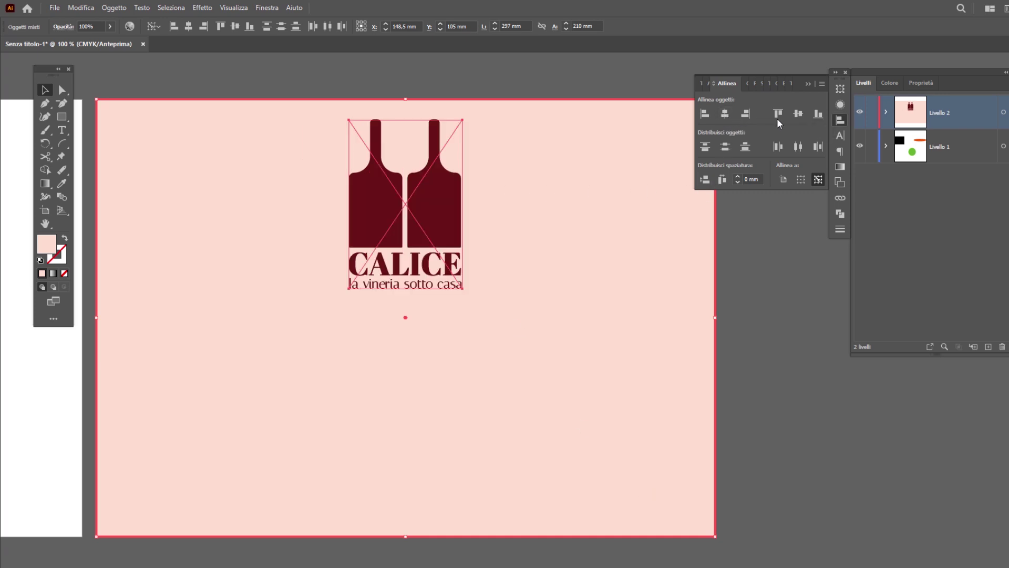
{"action": "left_click", "coordinate": [798, 114]}
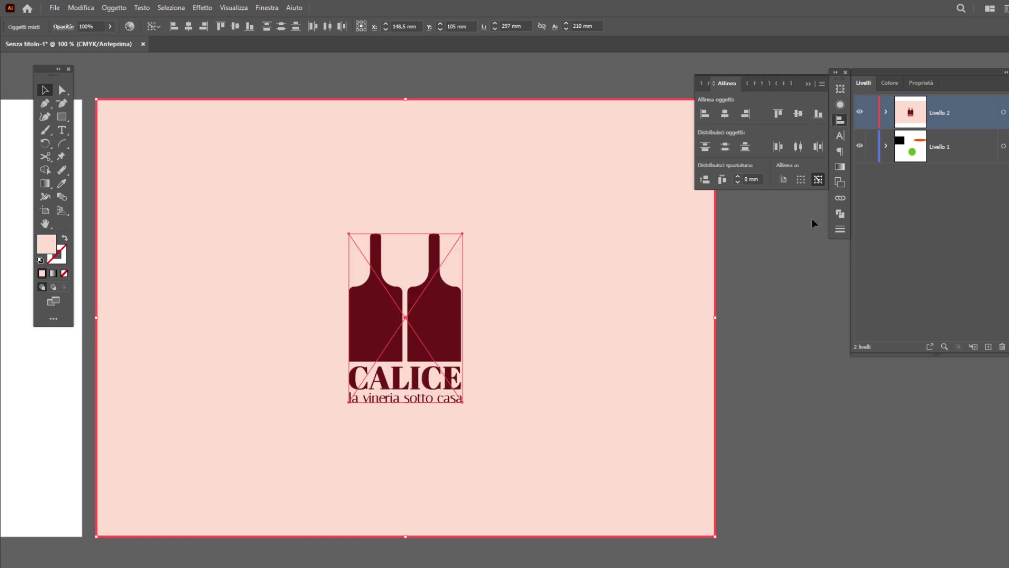